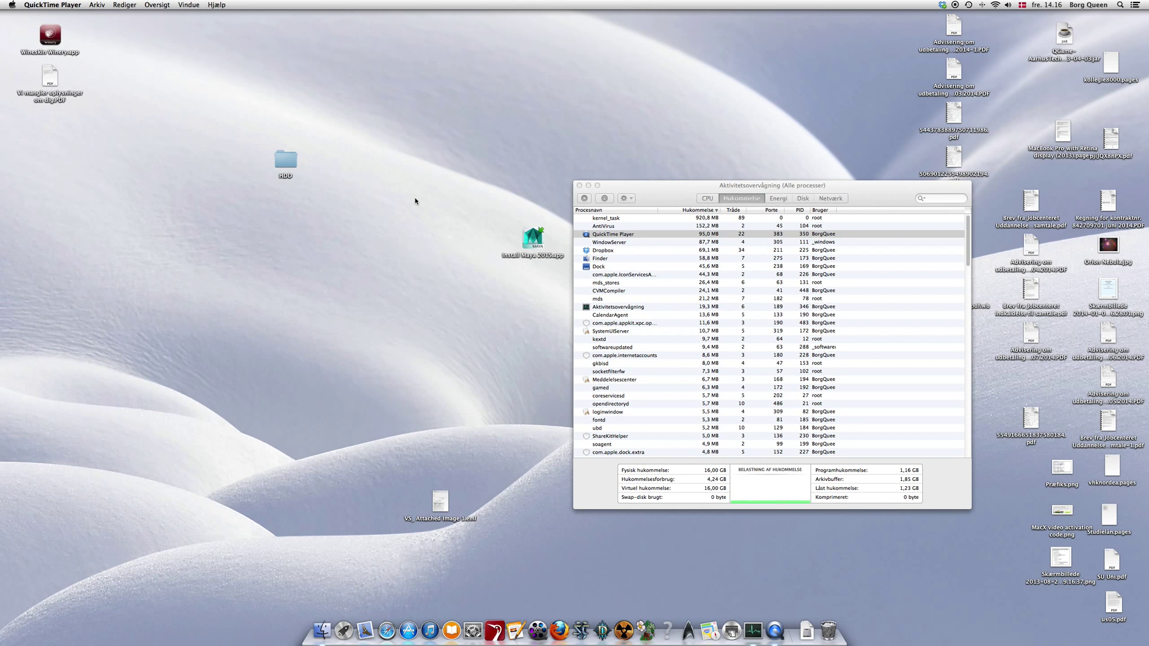
# Step: Launch Maya 2015 from the Autodesk folder in Launchpad
pyautogui.press('F4')
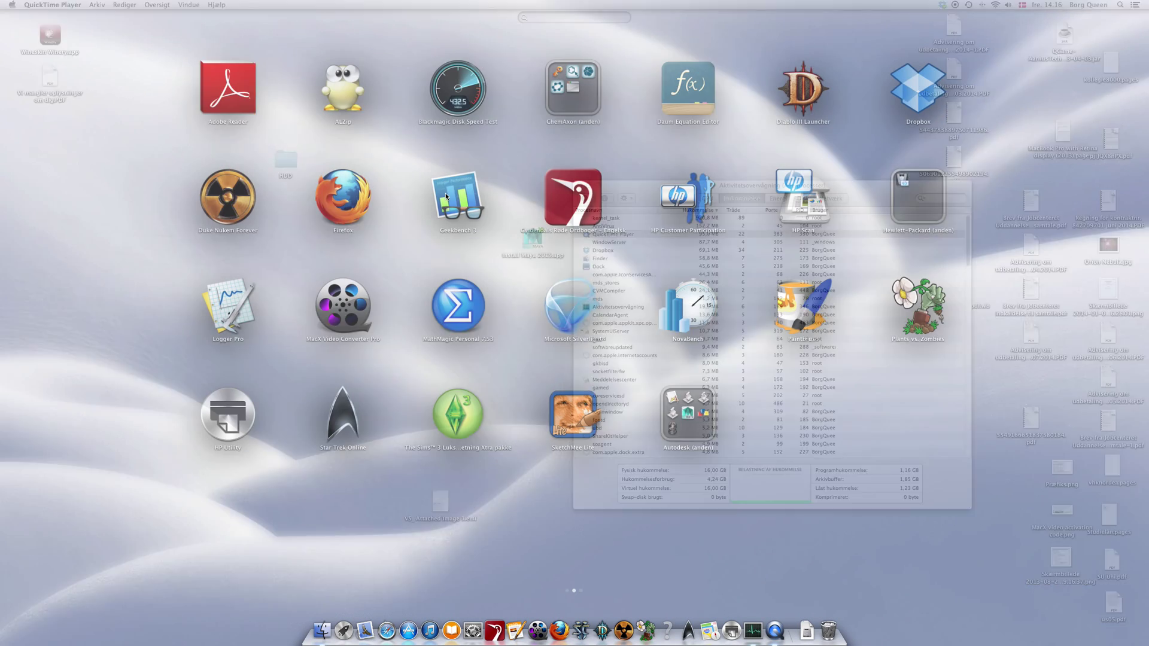
pyautogui.click(677, 428)
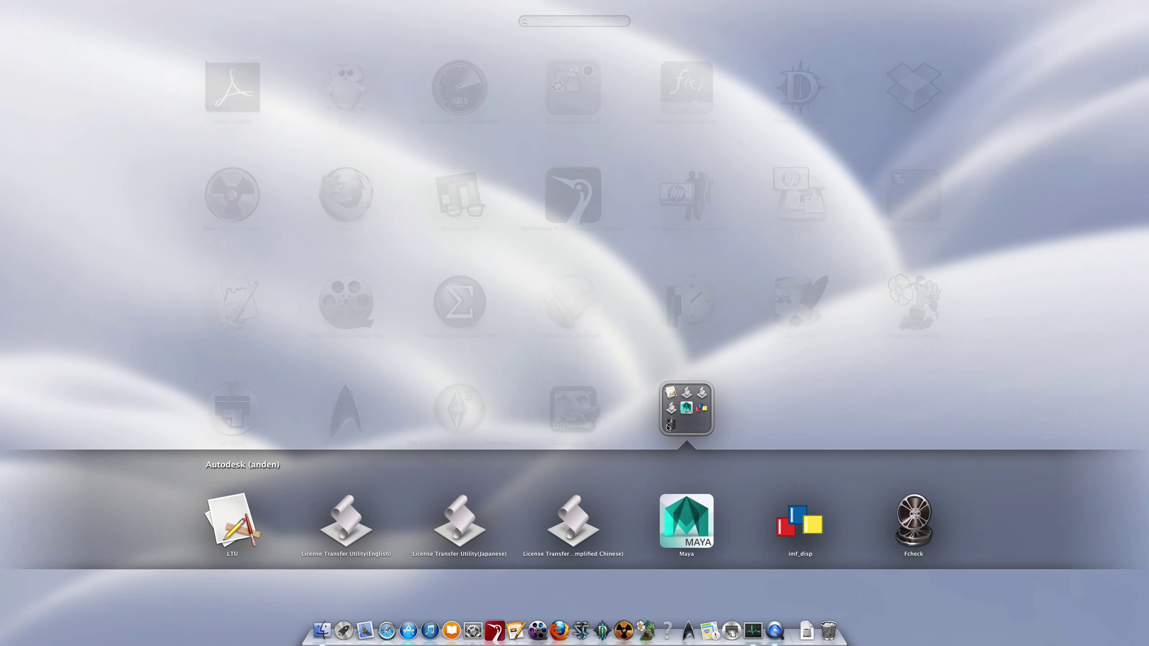
pyautogui.click(689, 522)
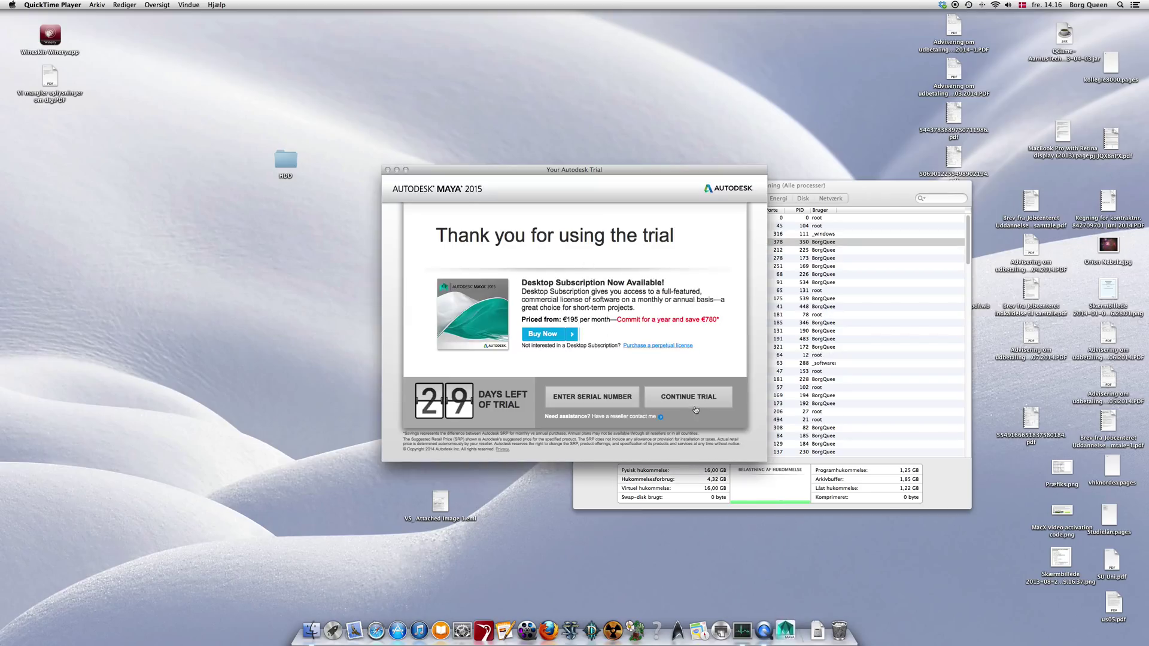
# Step: Continue the trial, then open the 'fireworks animation test' scene
pyautogui.click(700, 398)
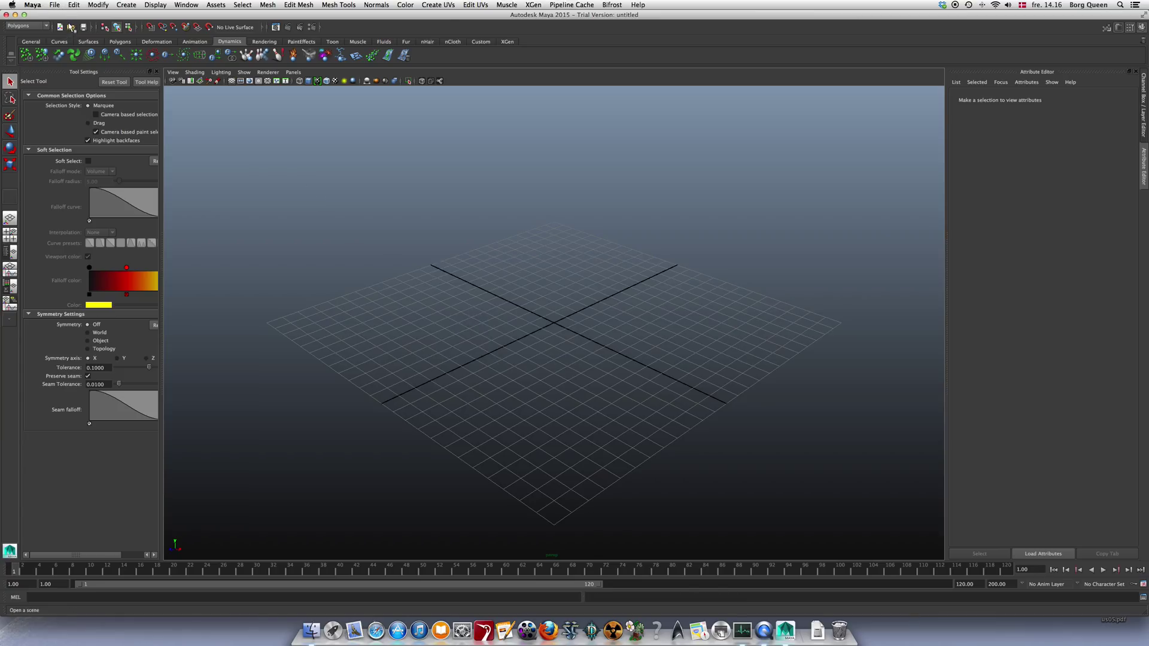
pyautogui.click(71, 27)
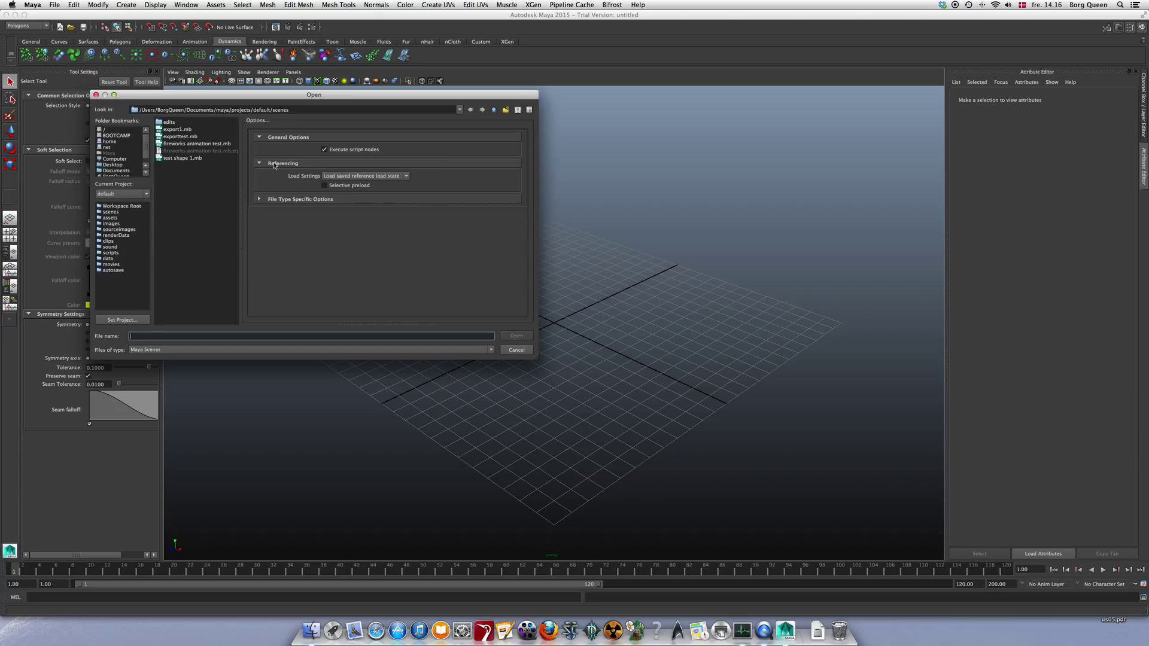
pyautogui.click(213, 144)
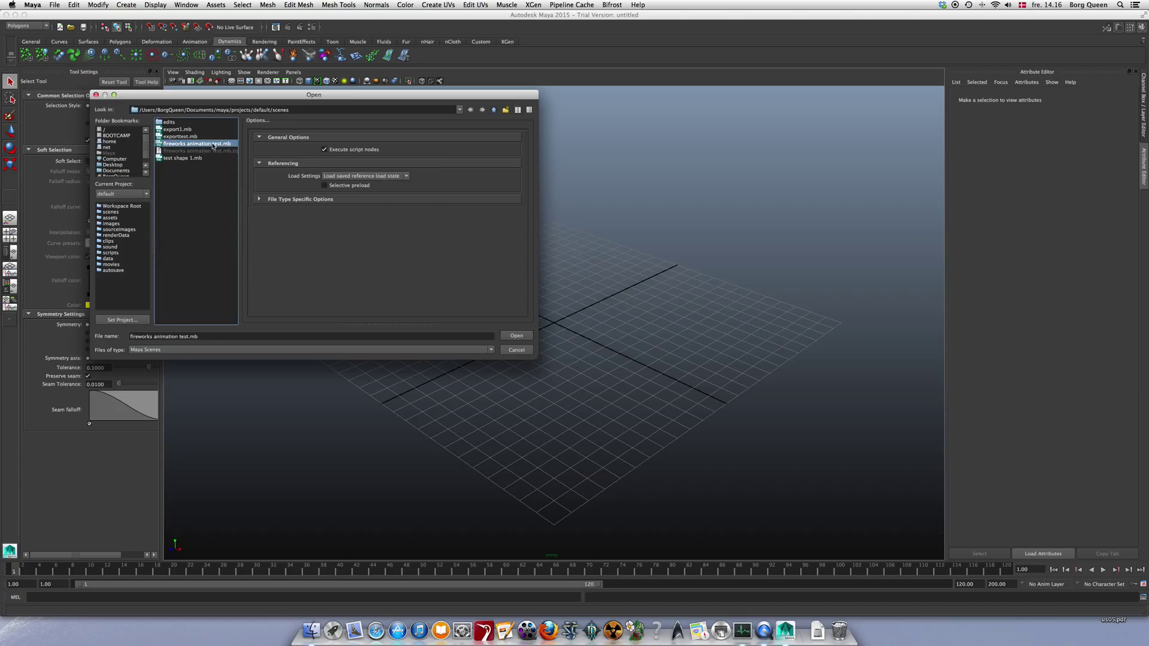
pyautogui.click(520, 338)
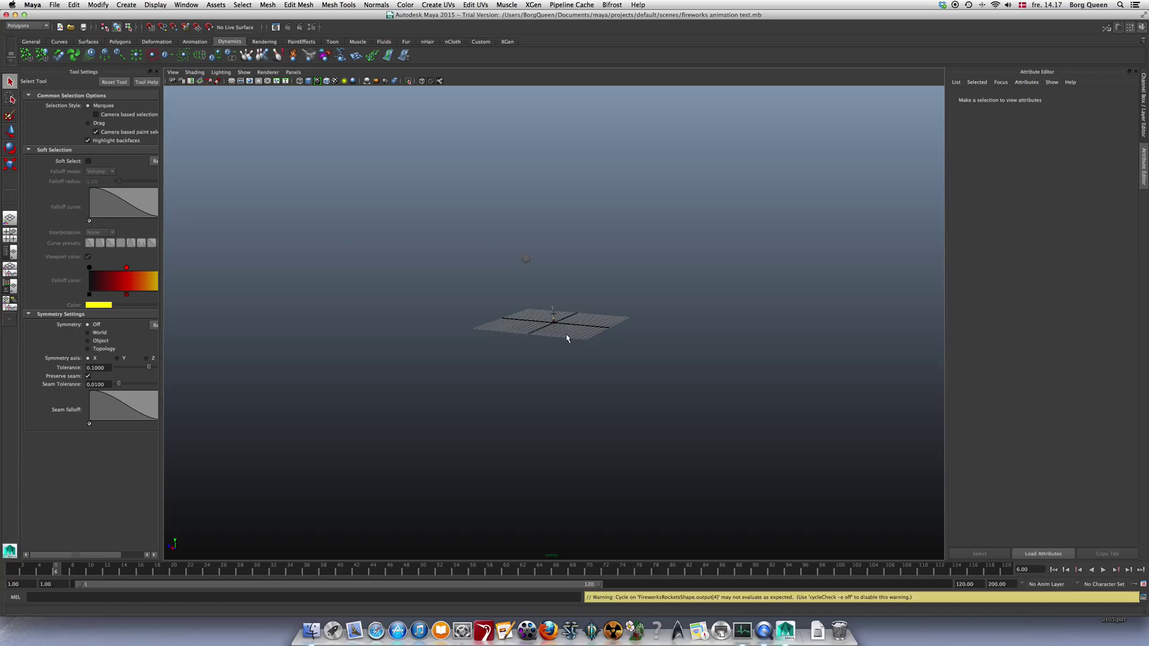
# Step: Dismiss the evaluation warning, play the animation, and tumble around the bursting fireworks
pyautogui.click(534, 362)
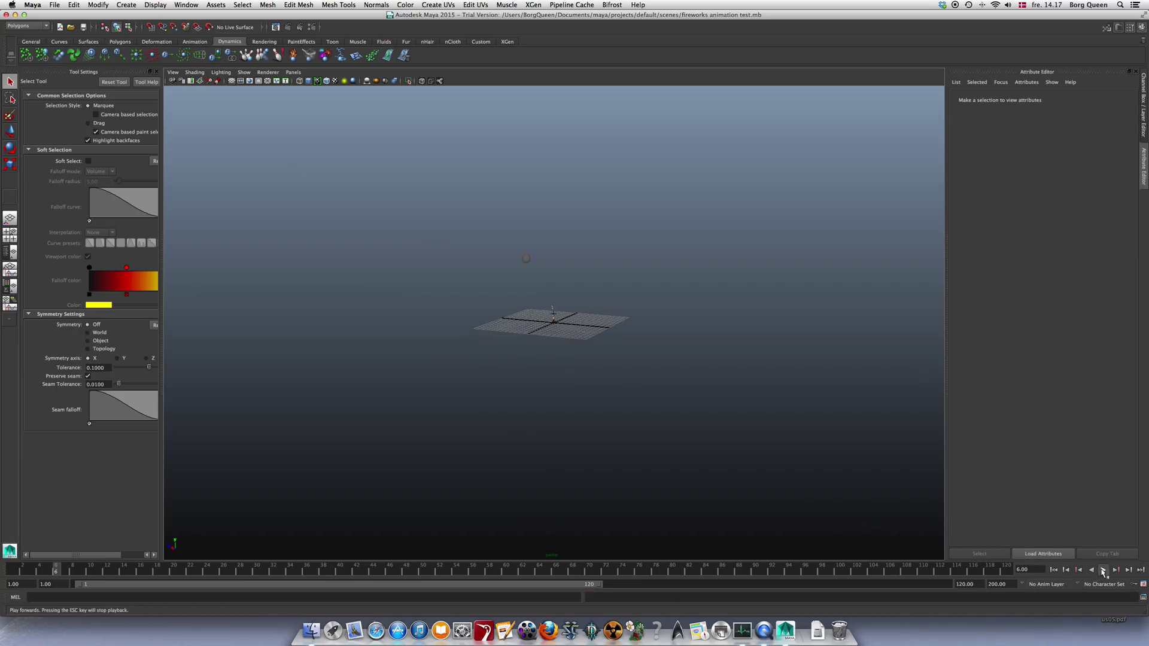
pyautogui.click(1103, 571)
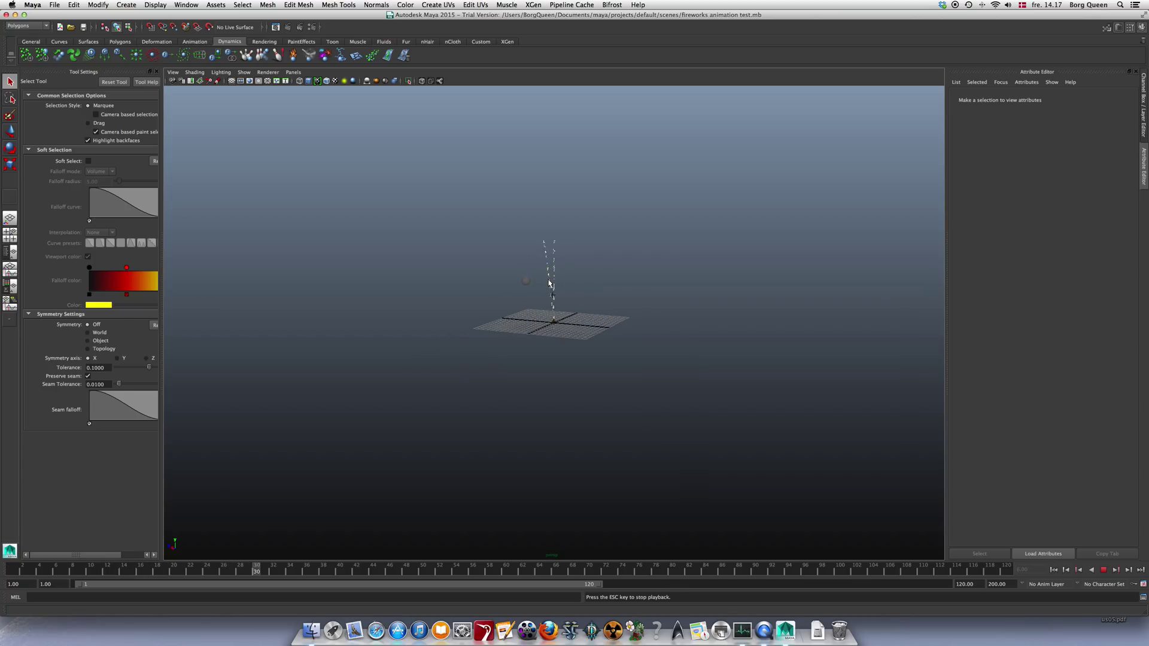
pyautogui.scroll(-1, 549, 283)
pyautogui.scroll(1, 562, 265)
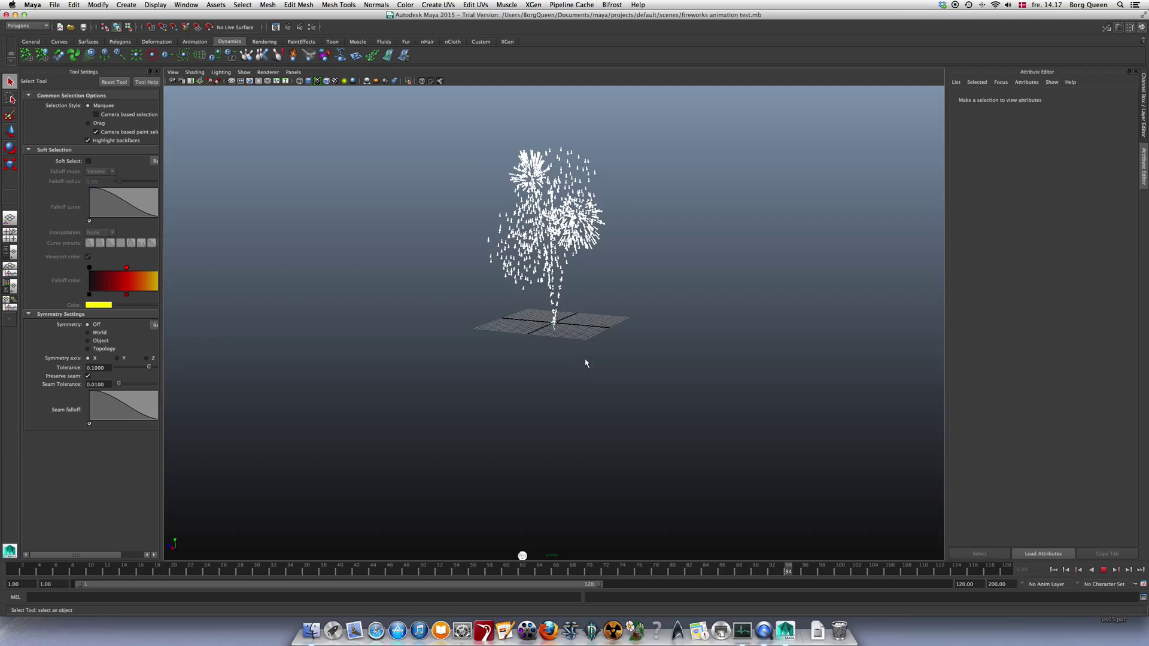
pyautogui.moveTo(586, 362)
pyautogui.keyDown('alt'); pyautogui.mouseDown()
pyautogui.moveTo(403, 311)
pyautogui.moveTo(562, 341)
pyautogui.mouseUp(); pyautogui.keyUp('alt')
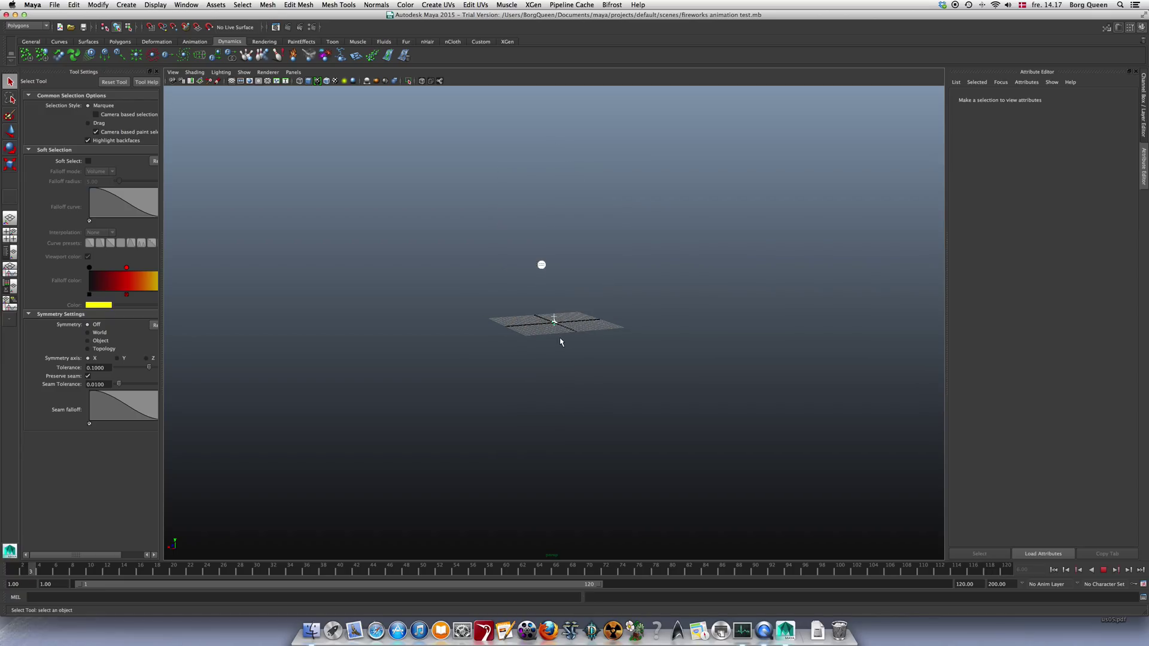
pyautogui.scroll(1, 561, 341)
pyautogui.scroll(1, 560, 341)
pyautogui.scroll(2, 561, 342)
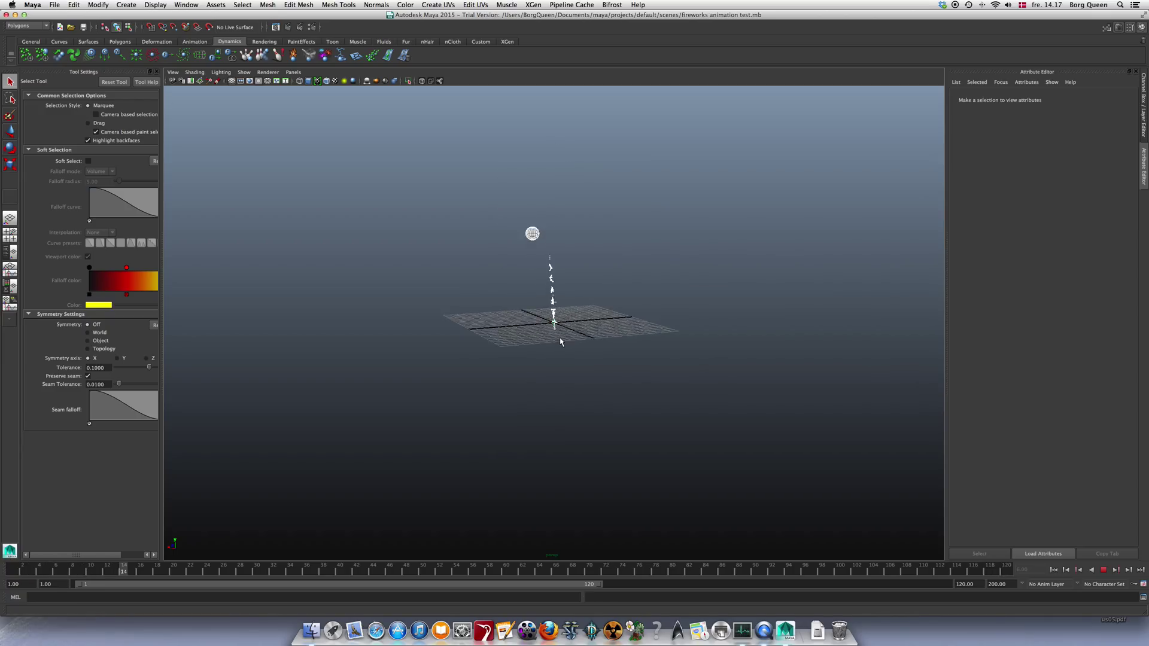
pyautogui.scroll(2, 561, 341)
# Step: Switch to smooth shading, orbit down toward the grid, and bring up Activity Monitor
pyautogui.press('5')
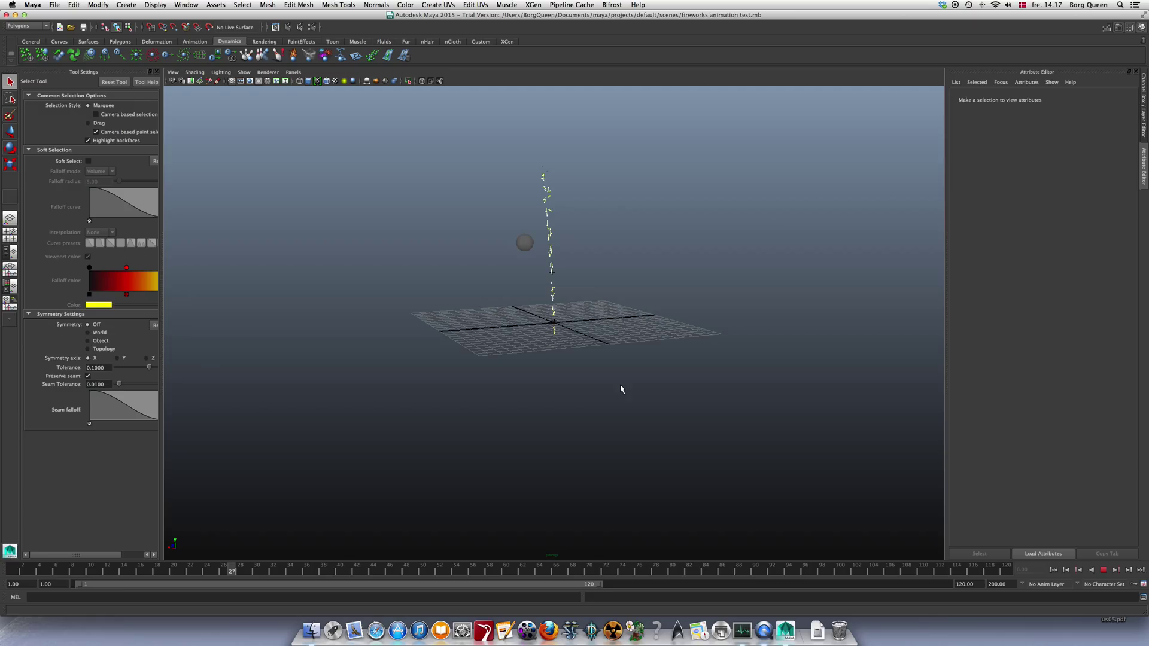
pyautogui.moveTo(646, 341)
pyautogui.keyDown('alt'); pyautogui.mouseDown()
pyautogui.moveTo(657, 327)
pyautogui.moveTo(611, 352)
pyautogui.mouseUp(); pyautogui.keyUp('alt')
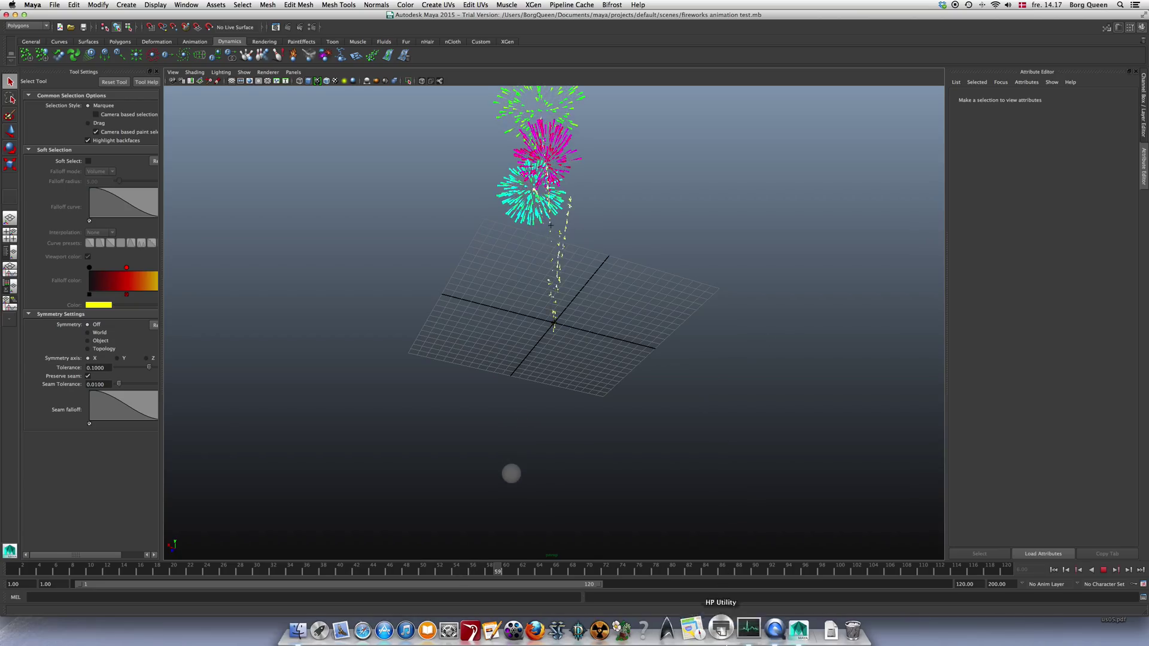
pyautogui.click(747, 618)
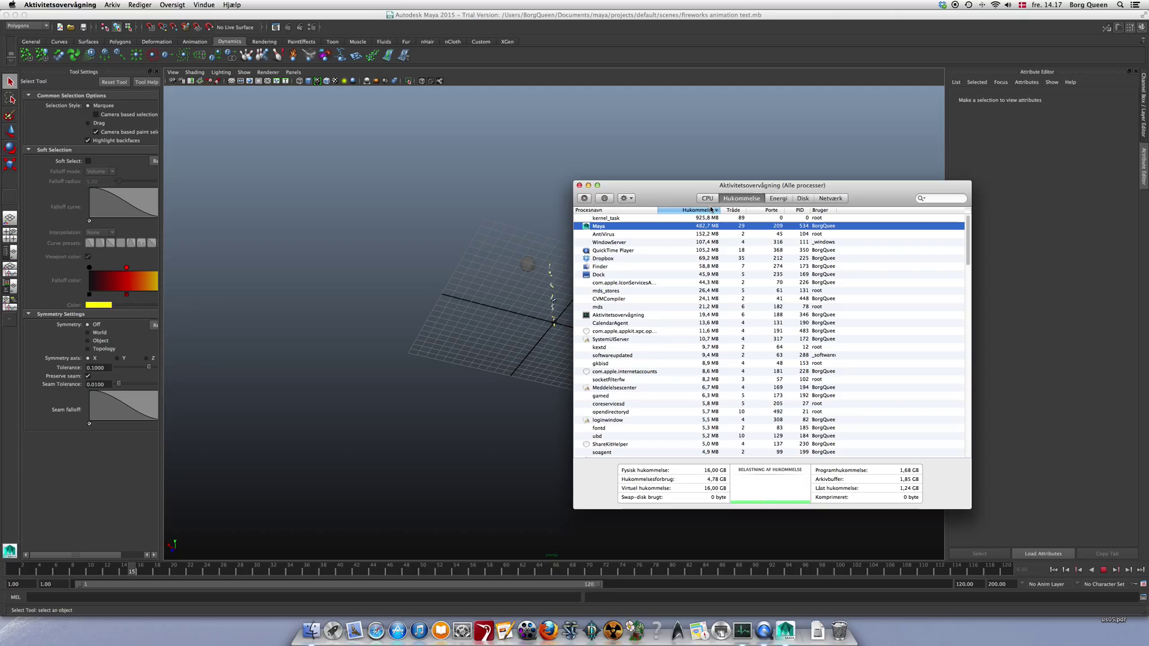
# Step: Show the CPU tab to see Maya using about 99% of the processor
pyautogui.click(705, 200)
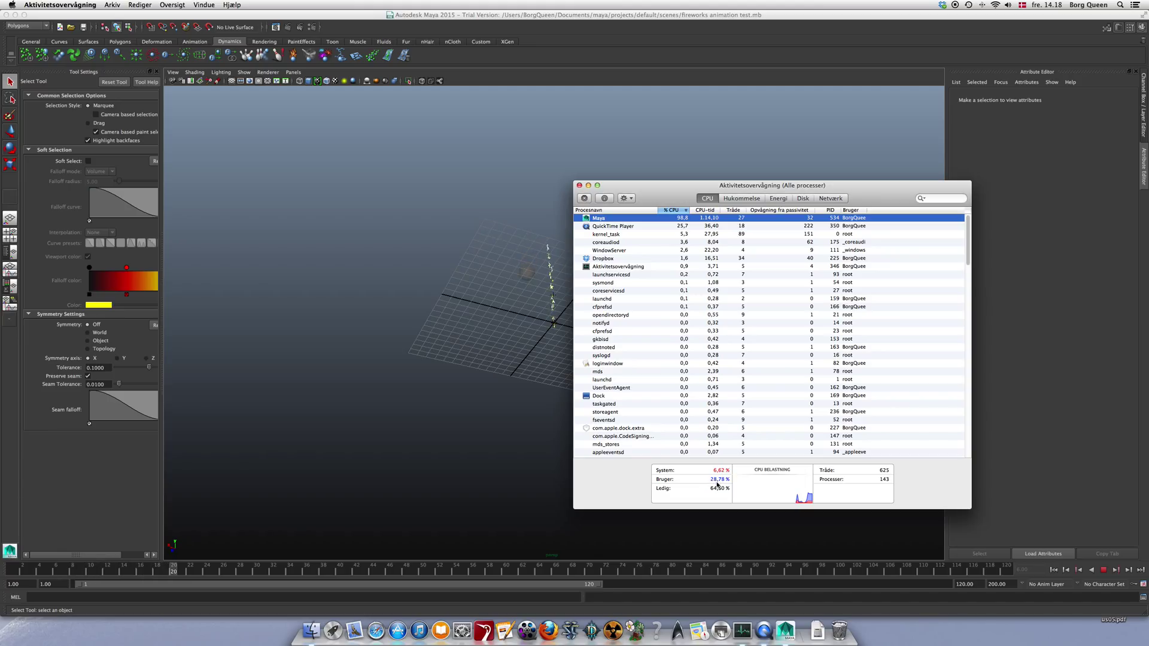
# Step: Bring the Maya window back in front of Activity Monitor
pyautogui.click(450, 407)
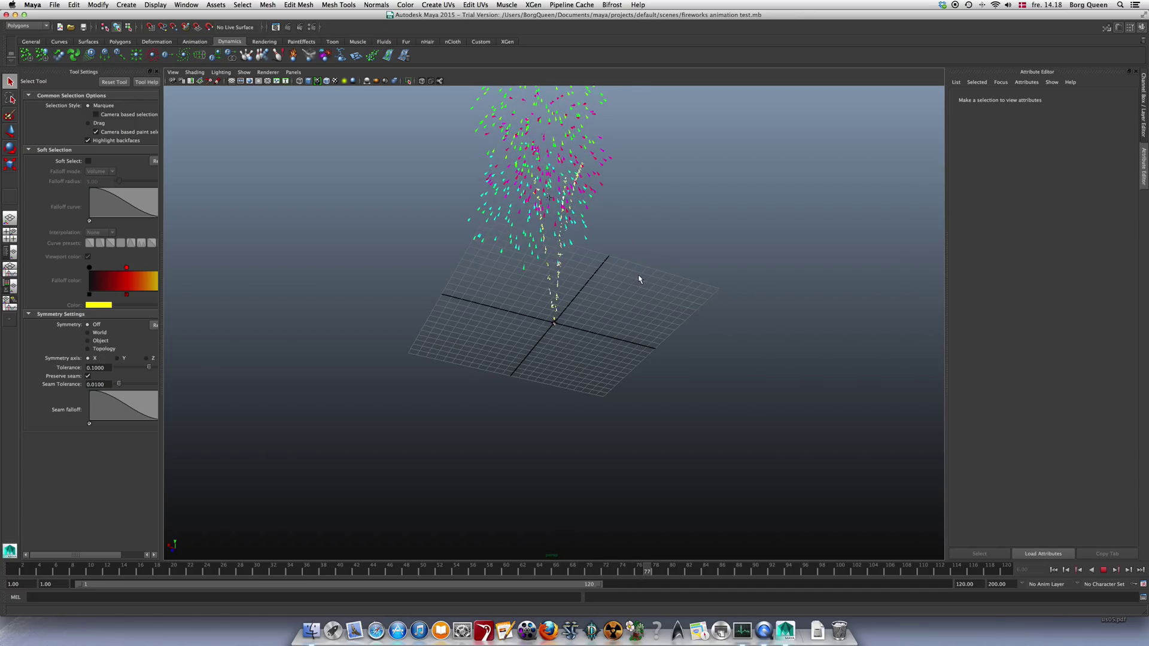
# Step: Stop the fireworks playback at around frame 111
pyautogui.click(1105, 575)
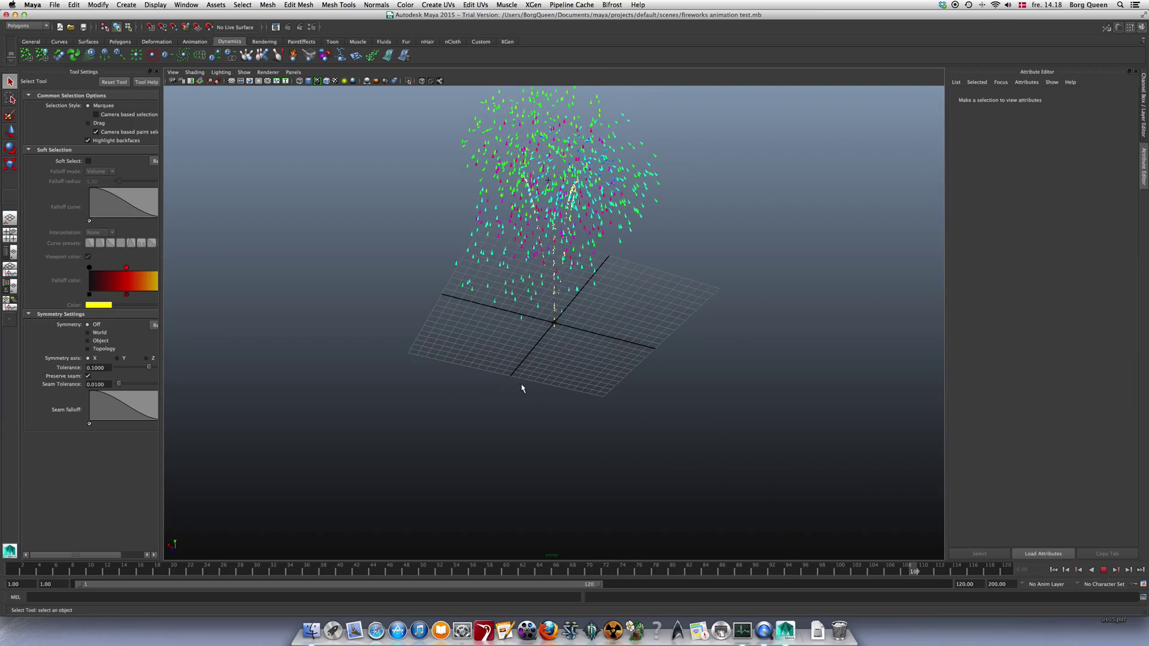